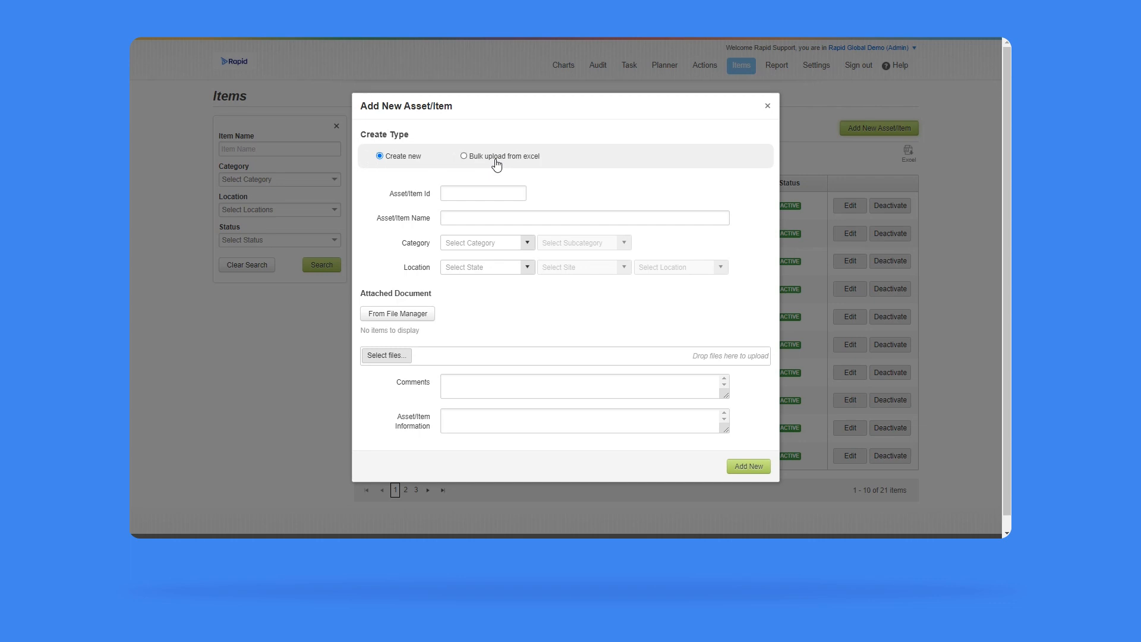
- Set the new asset's ID to 0002 and its name to "0002 - Forklift XYZ321"
left_click(452, 191)
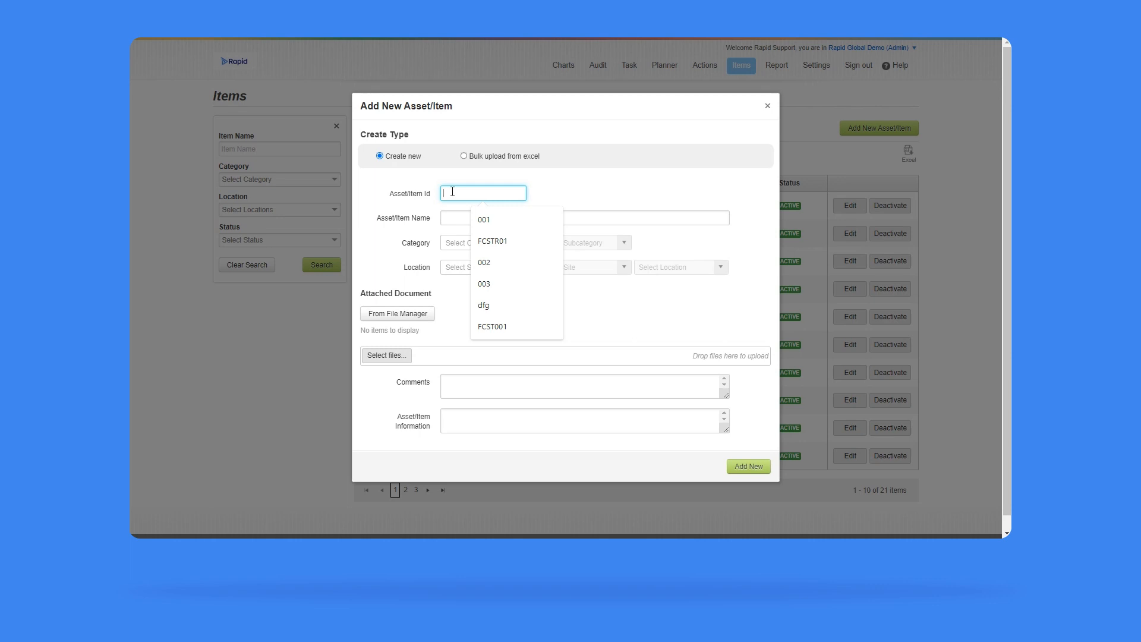
type("000")
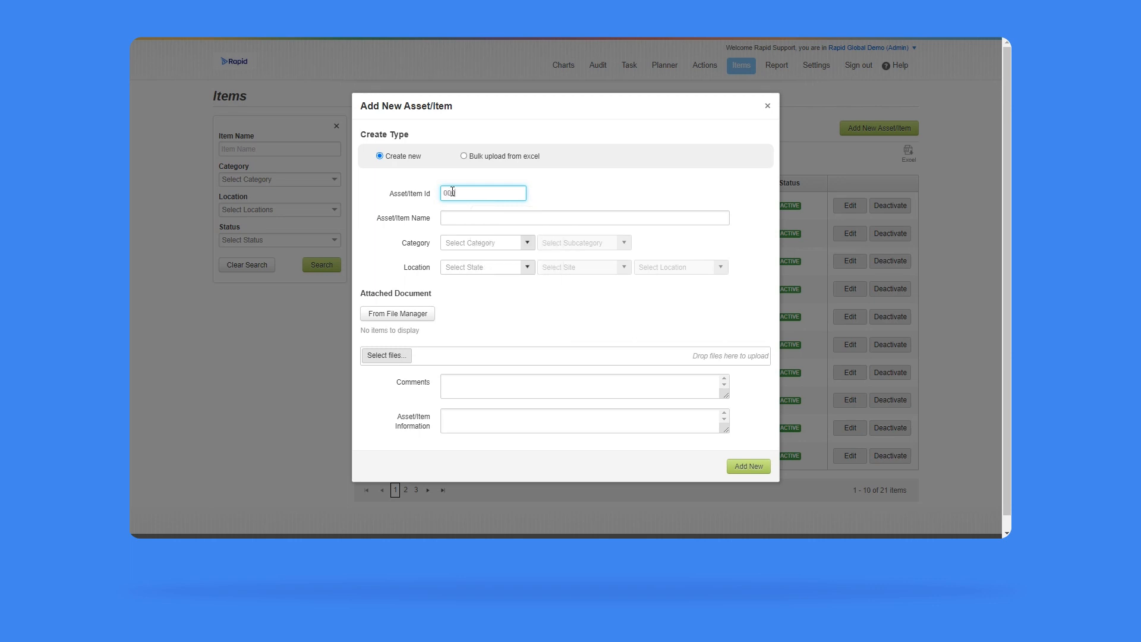
type("2")
left_click(466, 218)
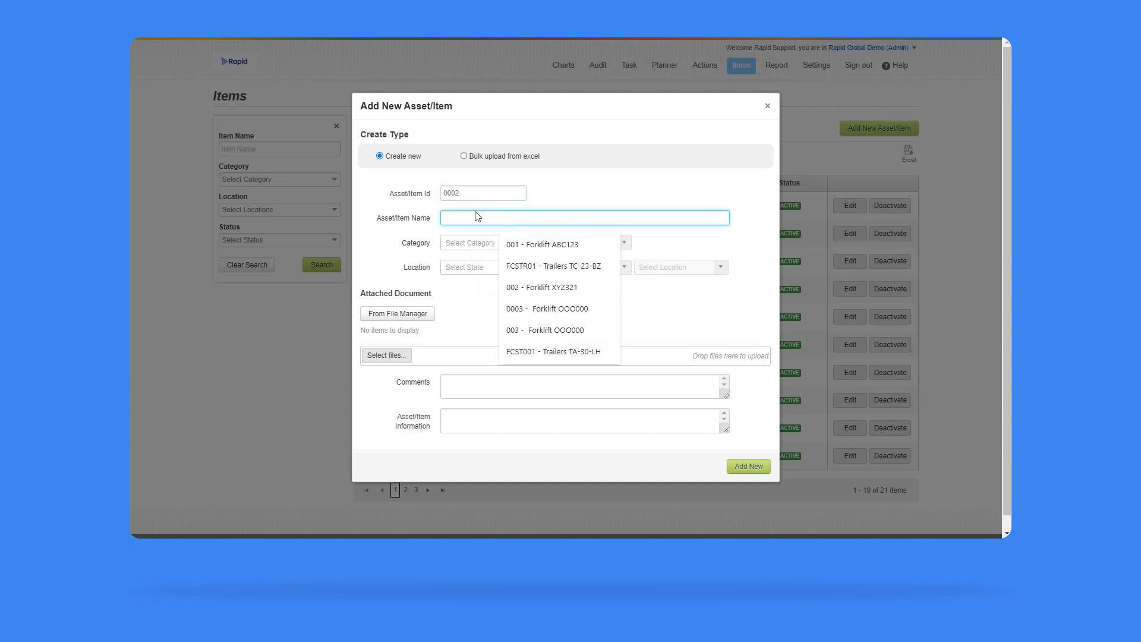
left_click(526, 290)
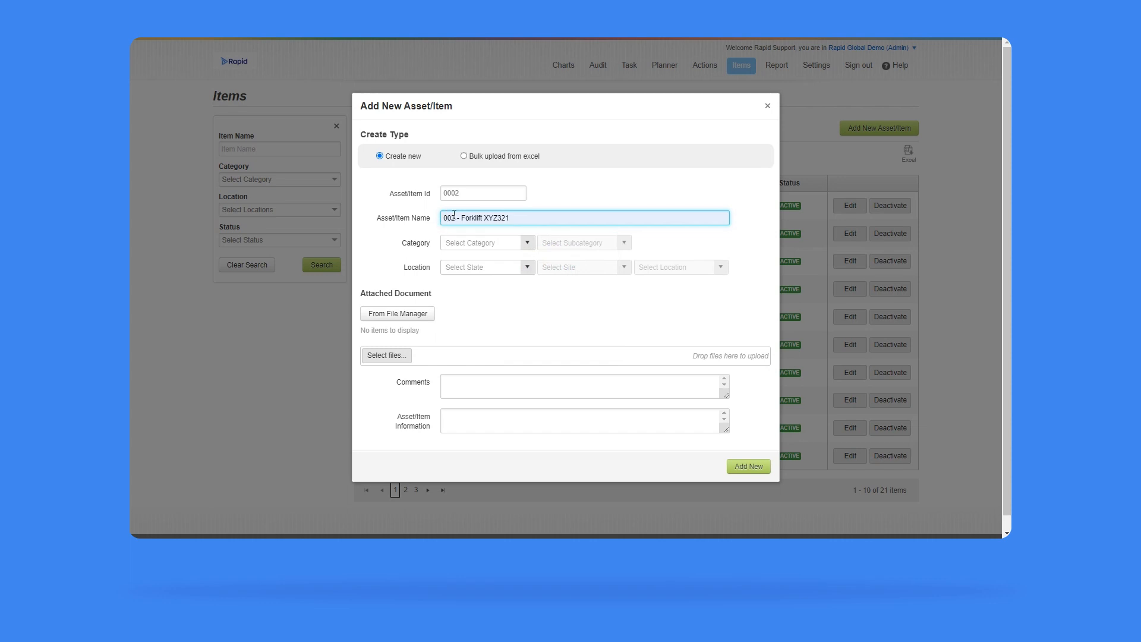
type("0")
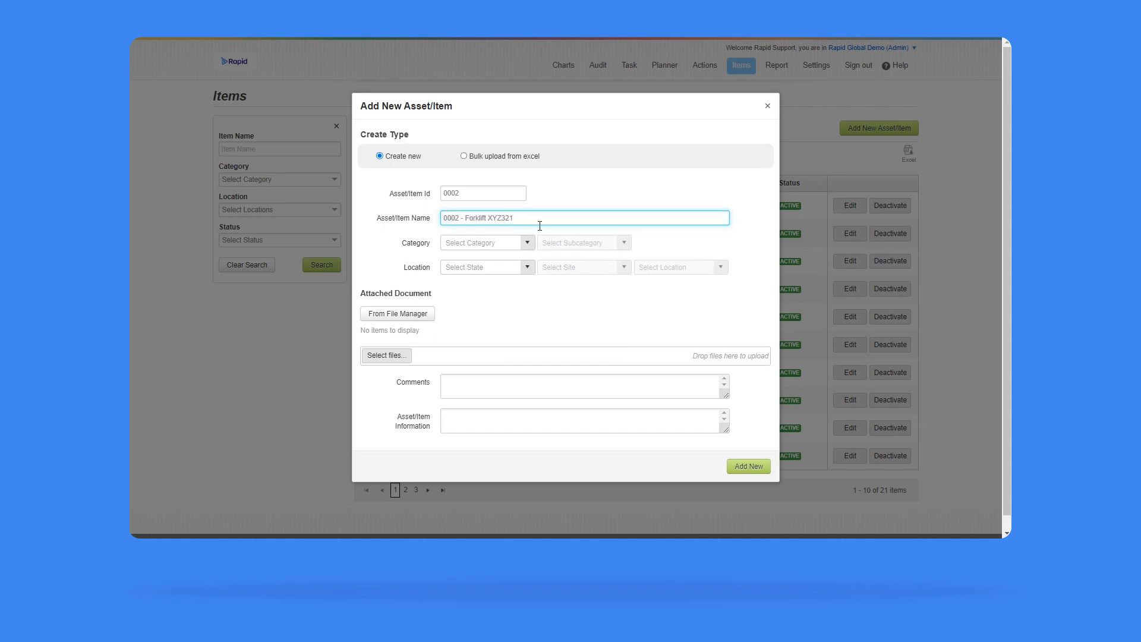
left_click_drag(461, 218, 431, 221)
- Assign the asset the category General and the subcategory General
left_click(527, 244)
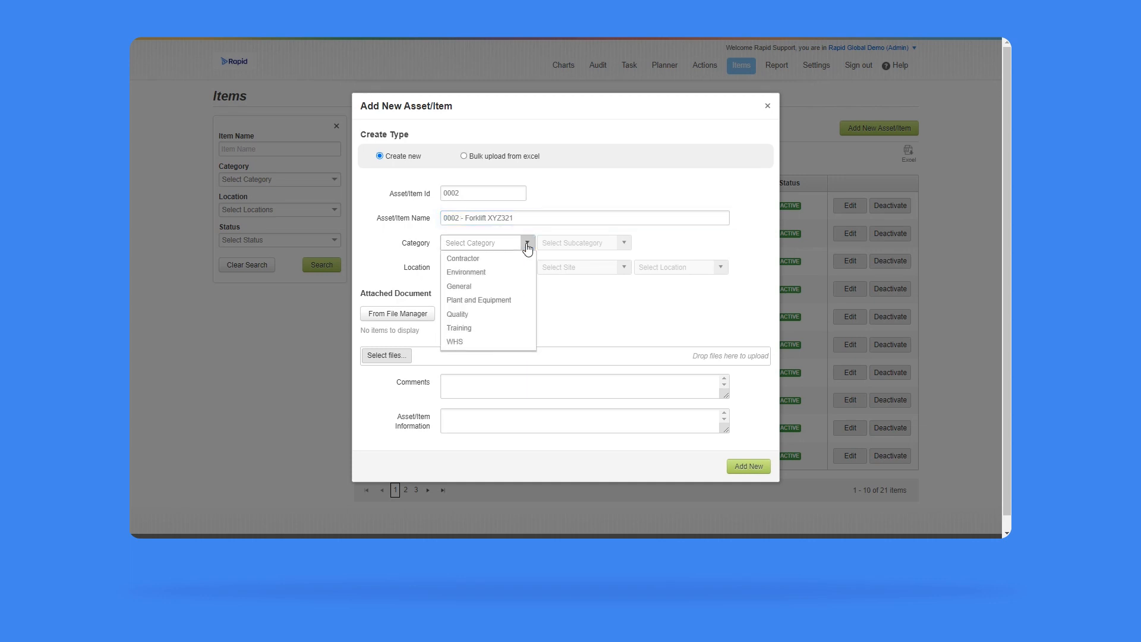
left_click(460, 286)
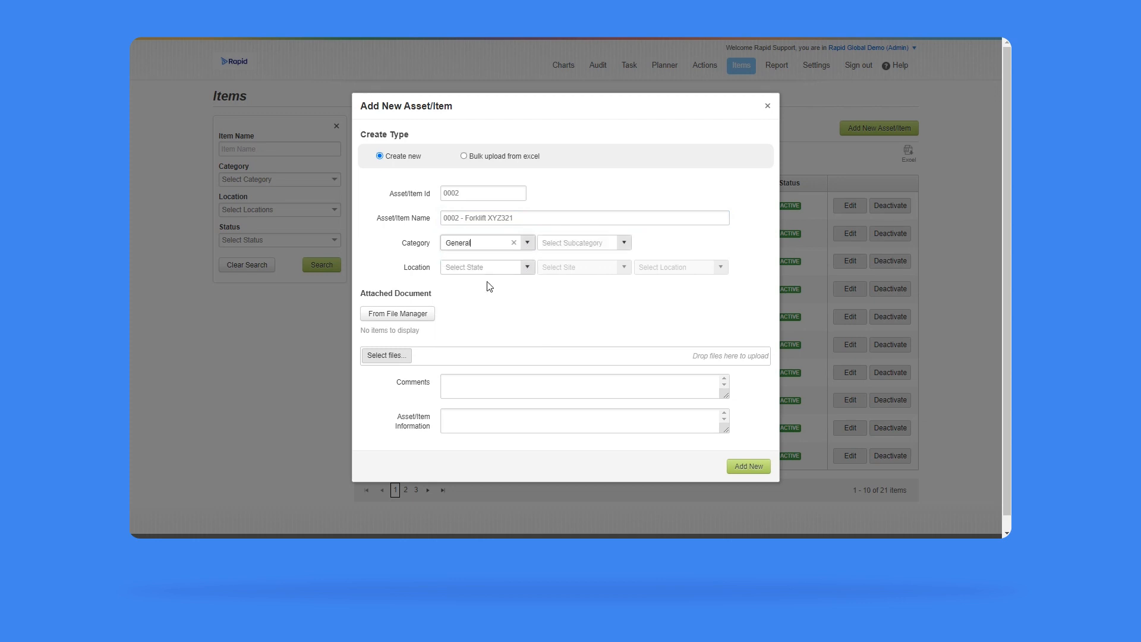
left_click(624, 243)
left_click(602, 258)
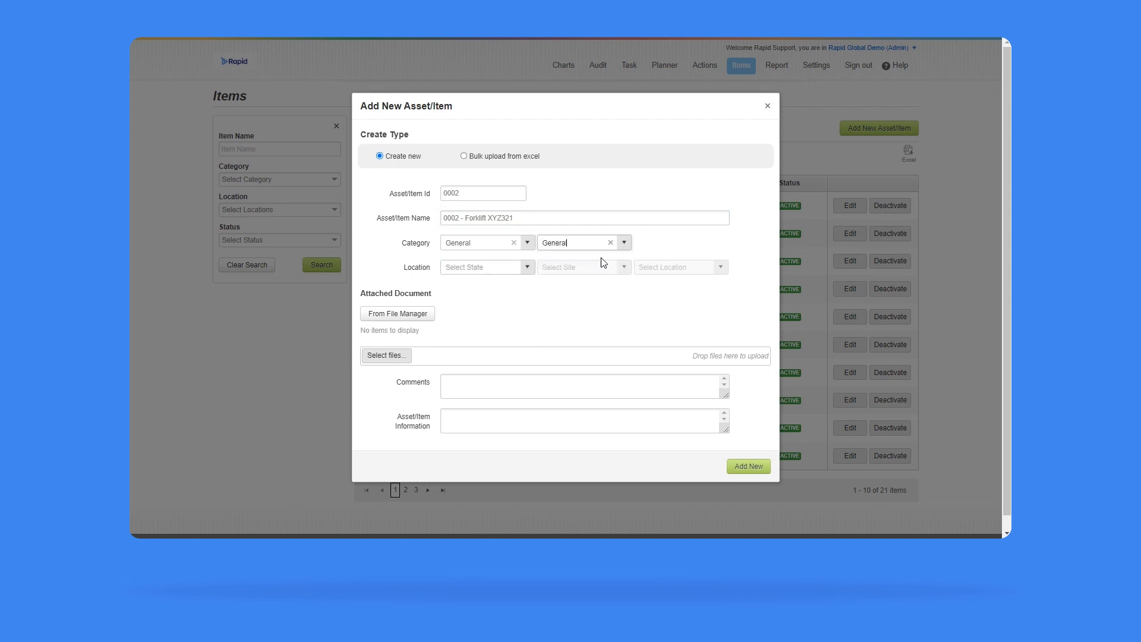
- Set the asset's location to the state South Australia and the site Adelaide
left_click(527, 269)
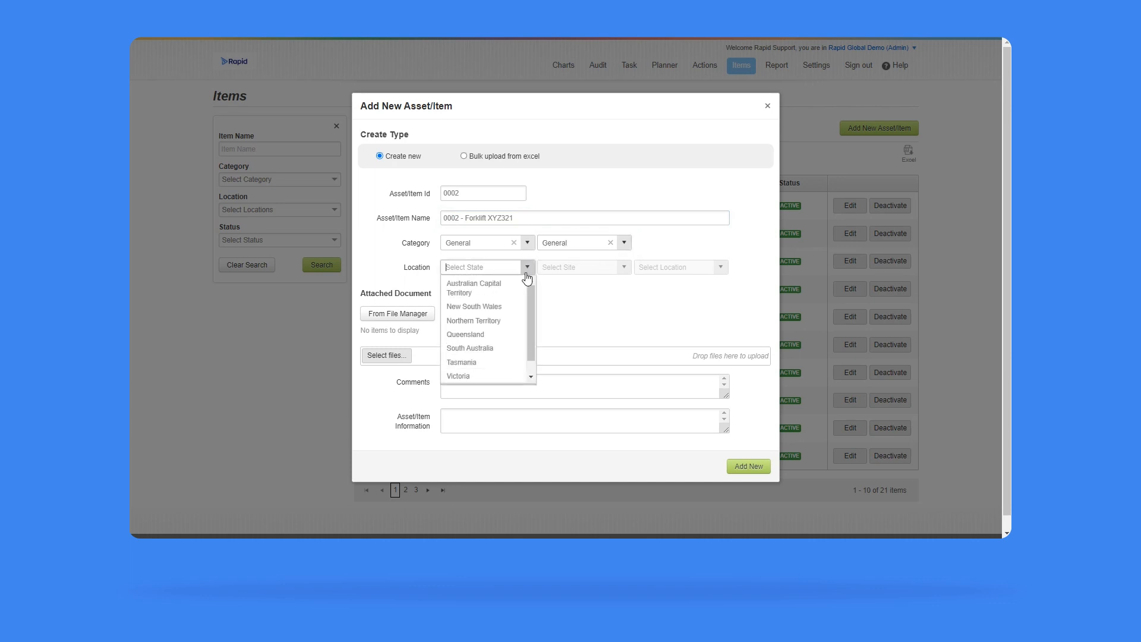
left_click(492, 349)
left_click(623, 269)
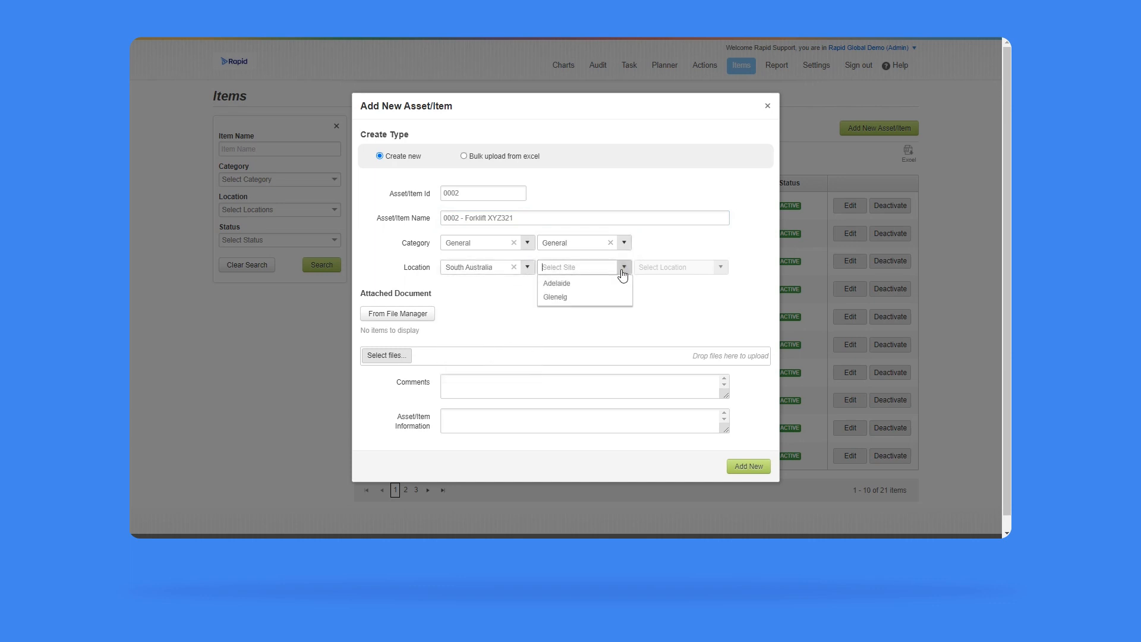
left_click(592, 283)
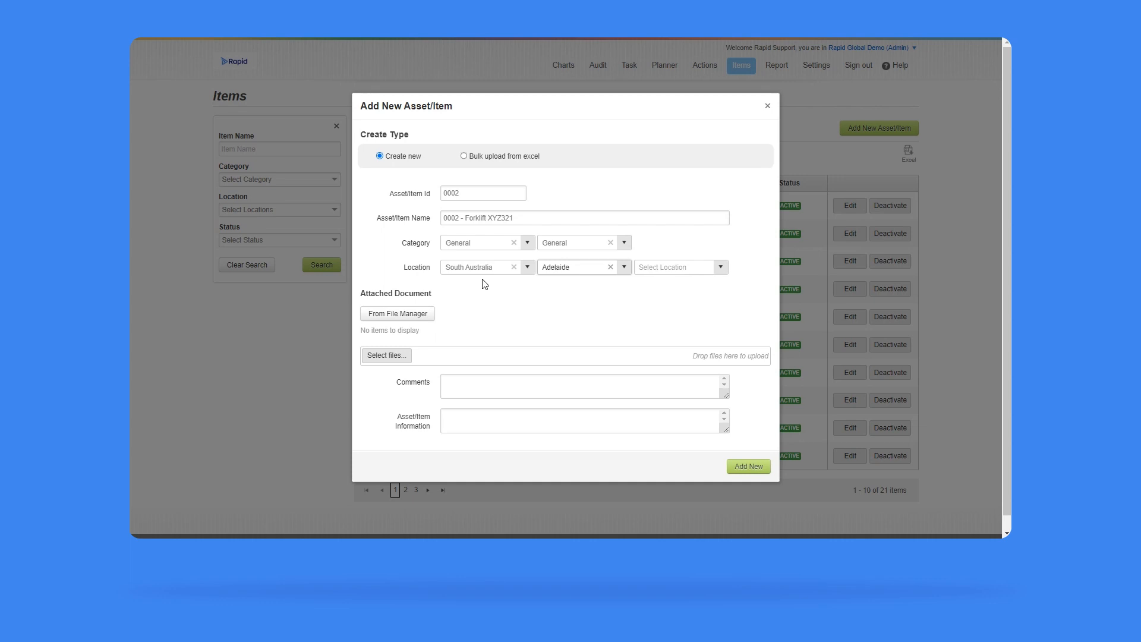
left_click(585, 279)
left_click(403, 359)
left_click(432, 319)
- Enter "Optional" as both the comments and the asset/item information, and add the new asset to the list
left_click(466, 380)
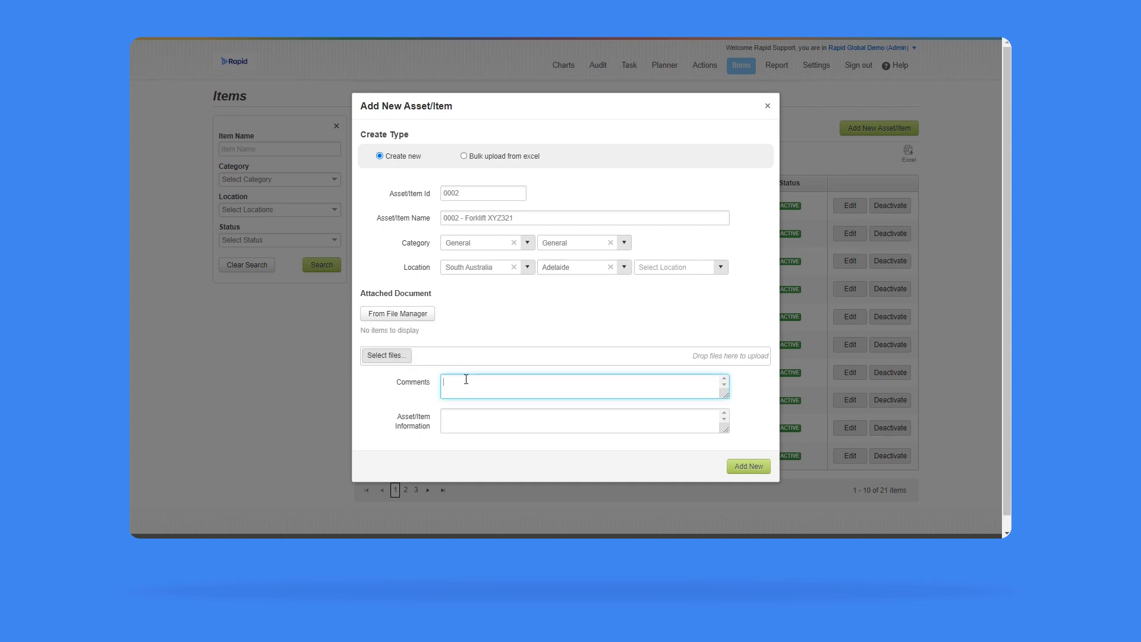
type("Optional")
left_click(476, 420)
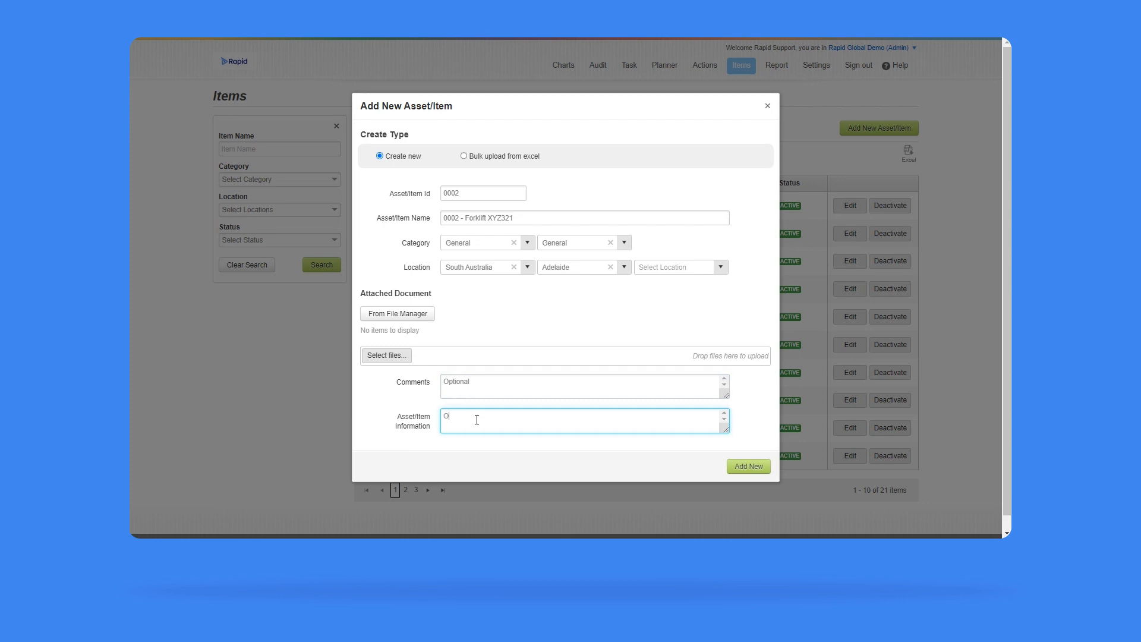
type("Optional")
left_click(748, 466)
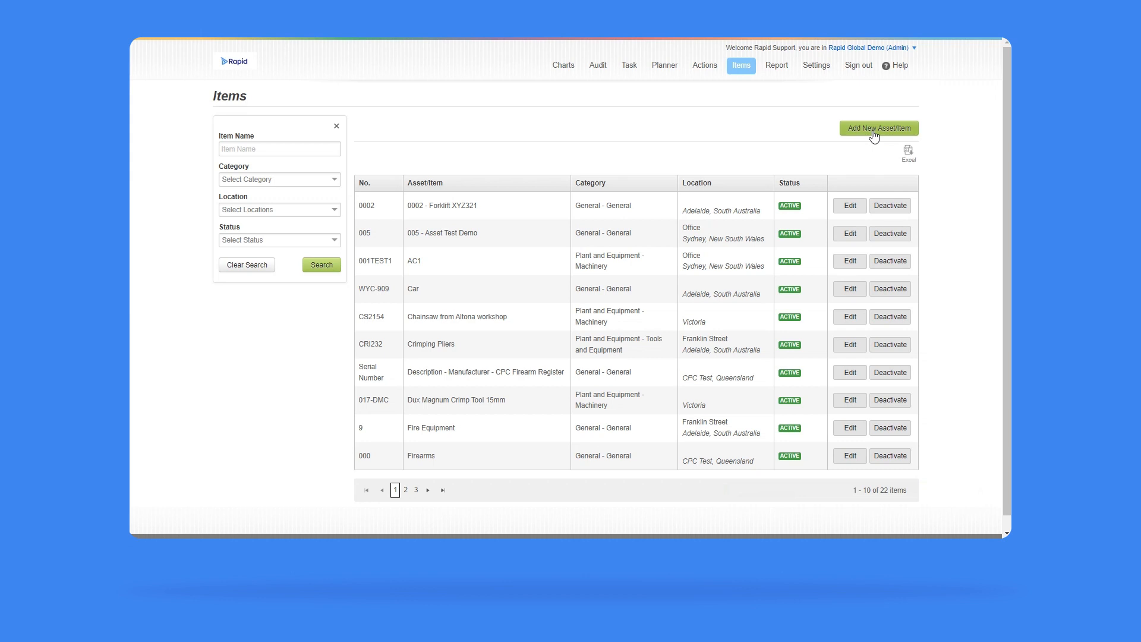
- Start another new asset with the create type Bulk upload from excel and download the Excel template
left_click(873, 131)
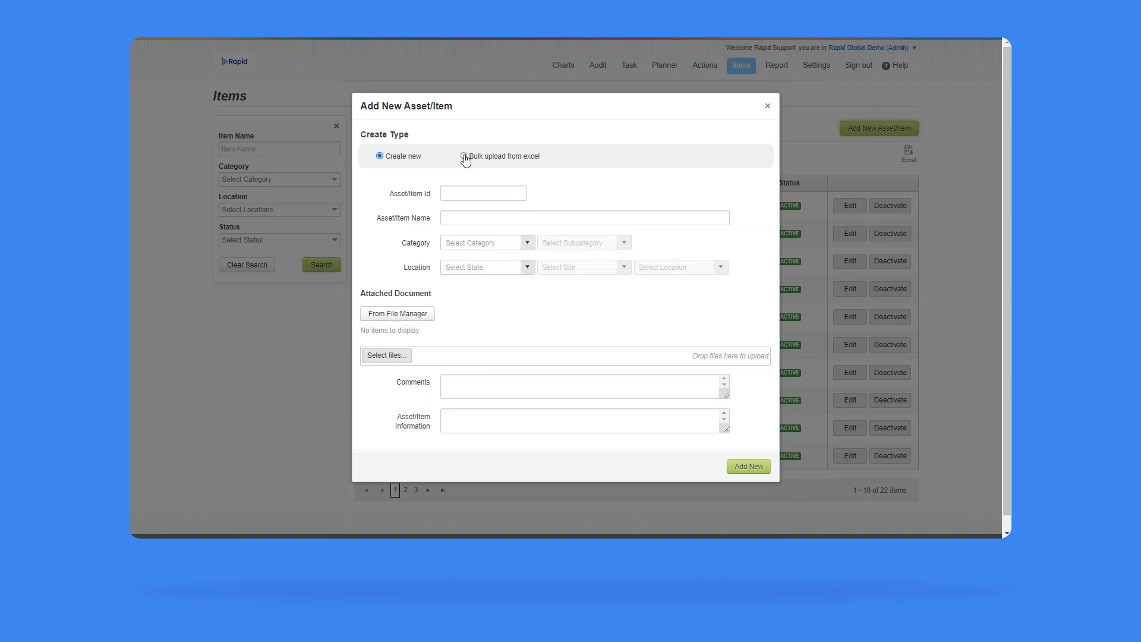
left_click(464, 157)
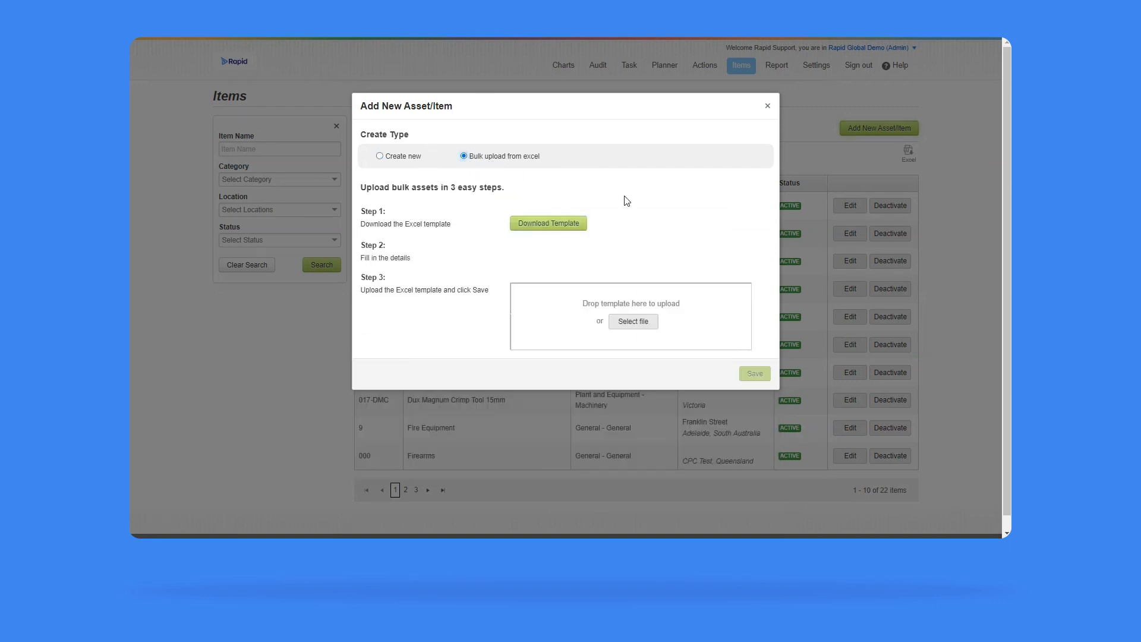
left_click(545, 229)
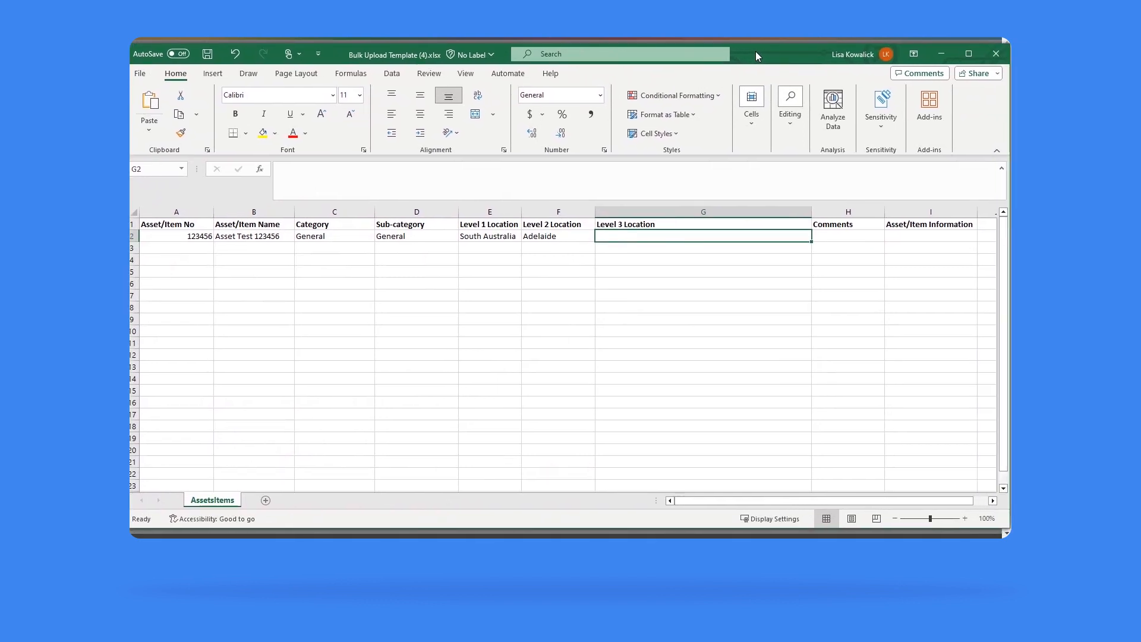
- Examine the Excel bulk upload template: the Level 3 Location, Comments and Asset/Item Information columns, and the row 2 entries from item number to Level 2 Location
left_click(718, 260)
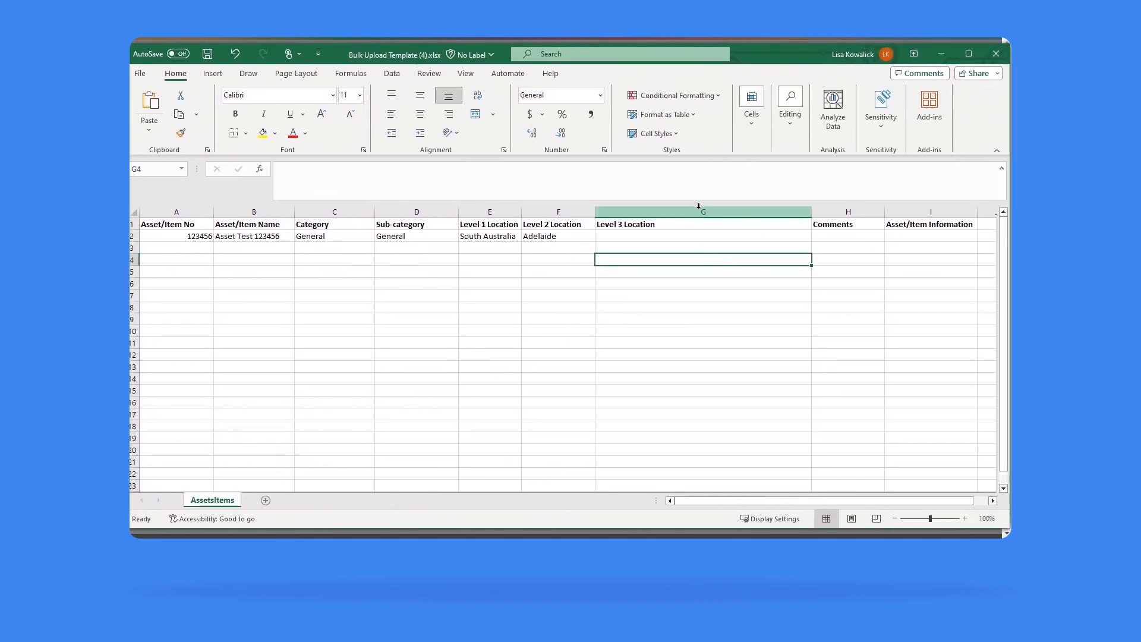
left_click(697, 207)
left_click_drag(697, 210, 911, 210)
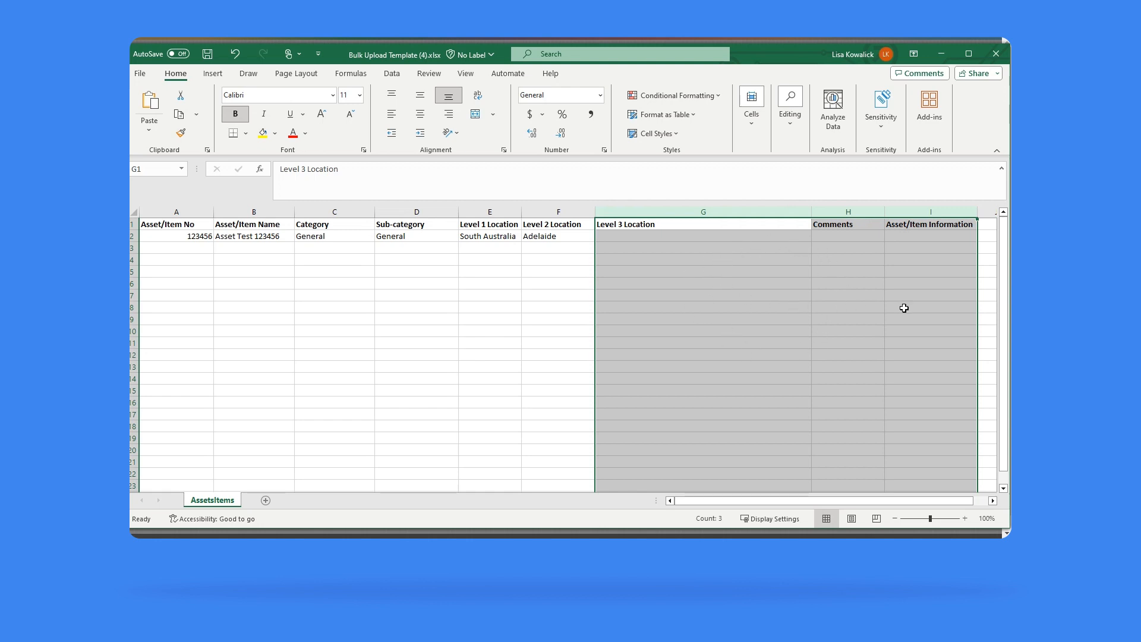
left_click(192, 239)
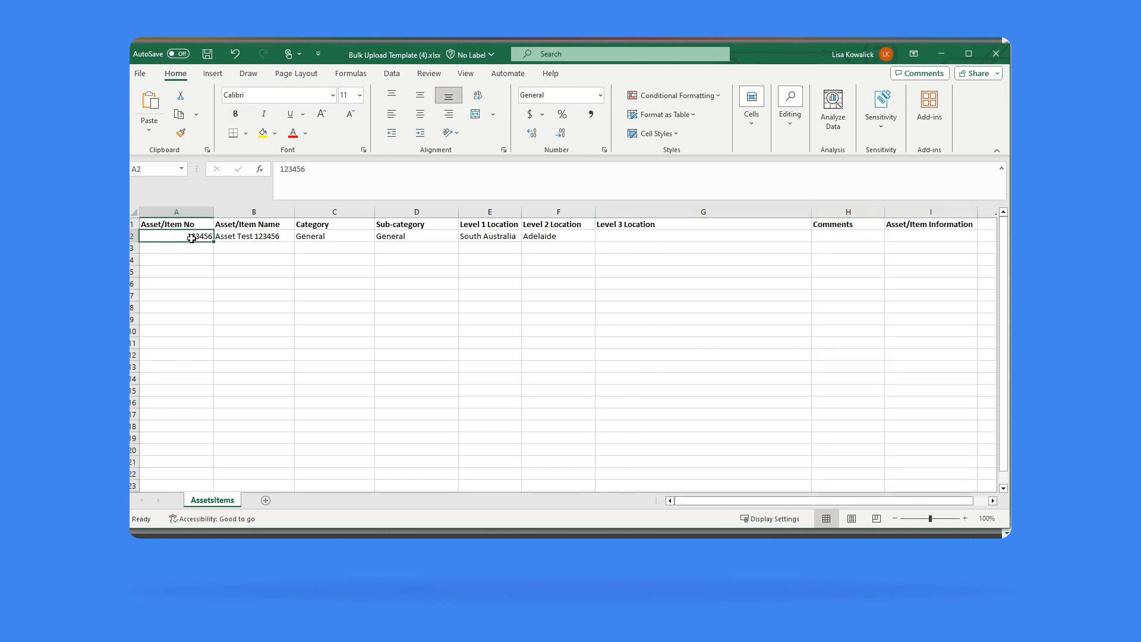
left_click(242, 242)
left_click(313, 239)
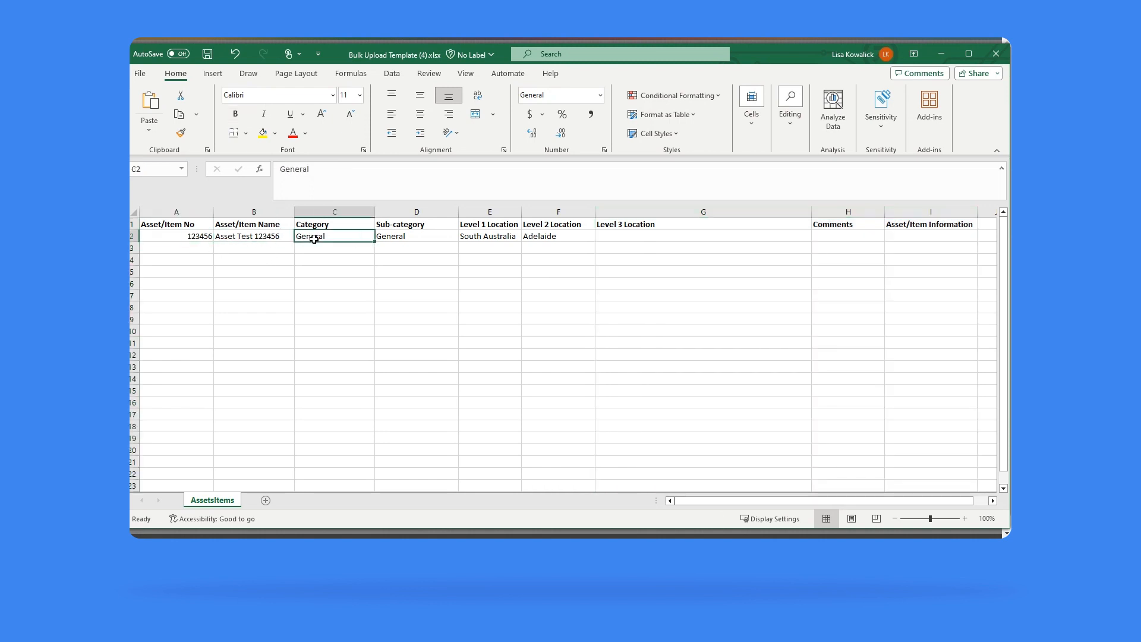
left_click(402, 237)
left_click(485, 237)
left_click(558, 237)
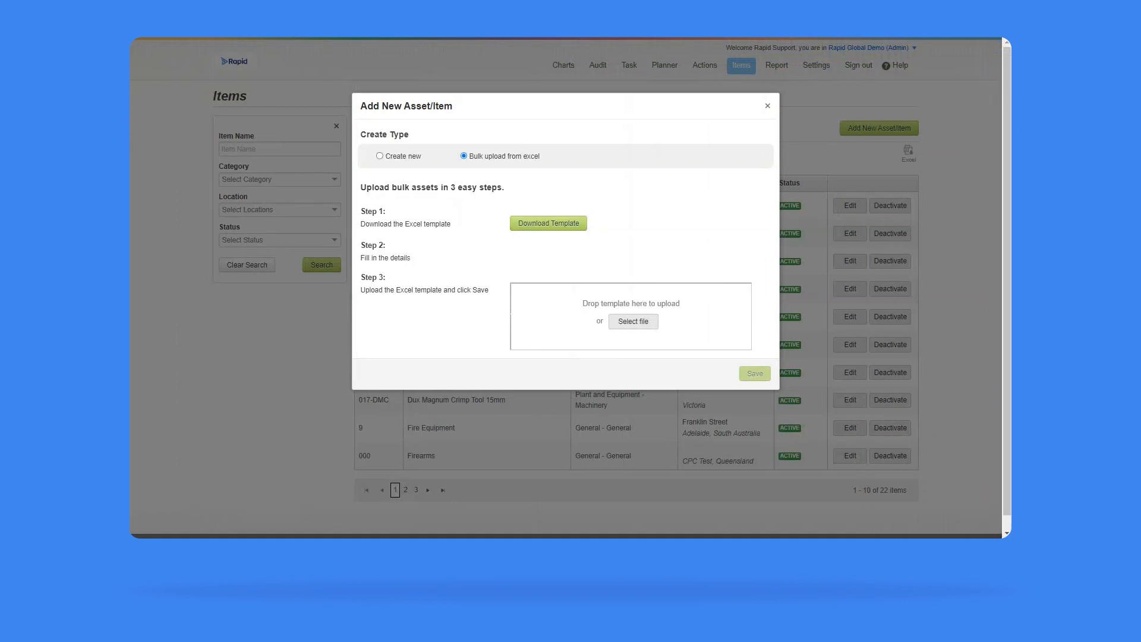
- Upload the completed file Bulk Upload Template (4).xlsx in the bulk upload form and save it
left_click(646, 324)
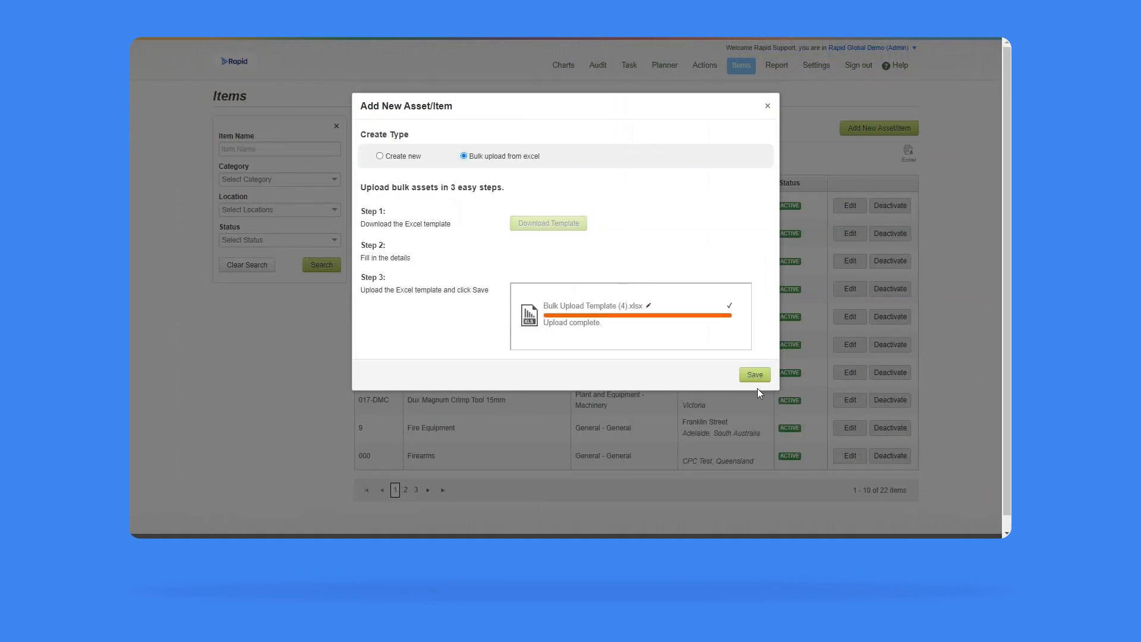
left_click(757, 376)
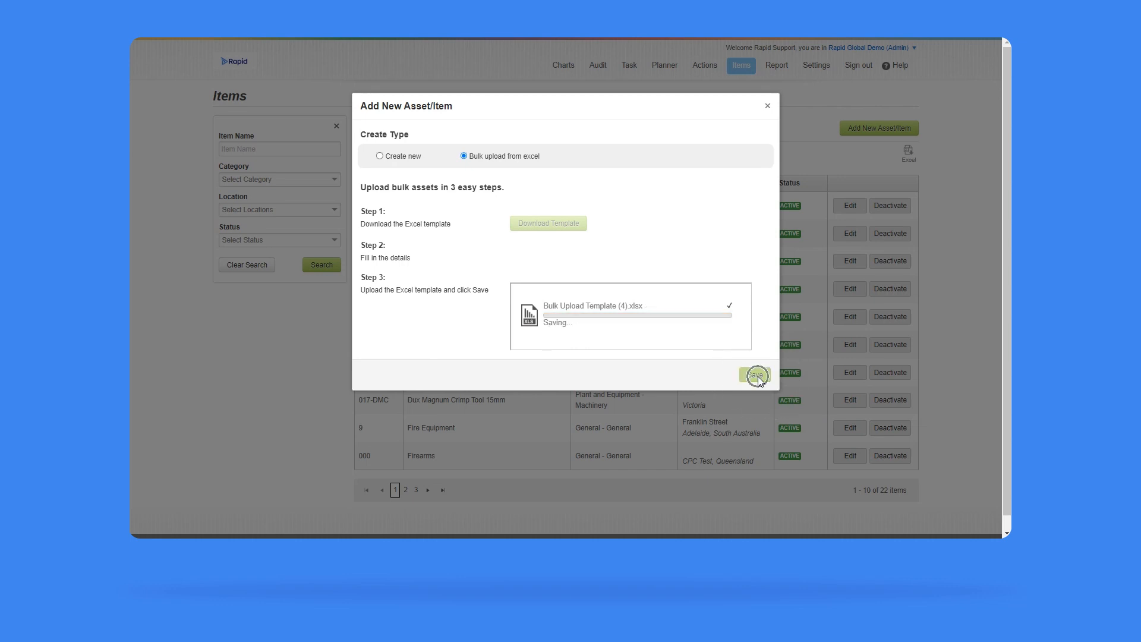